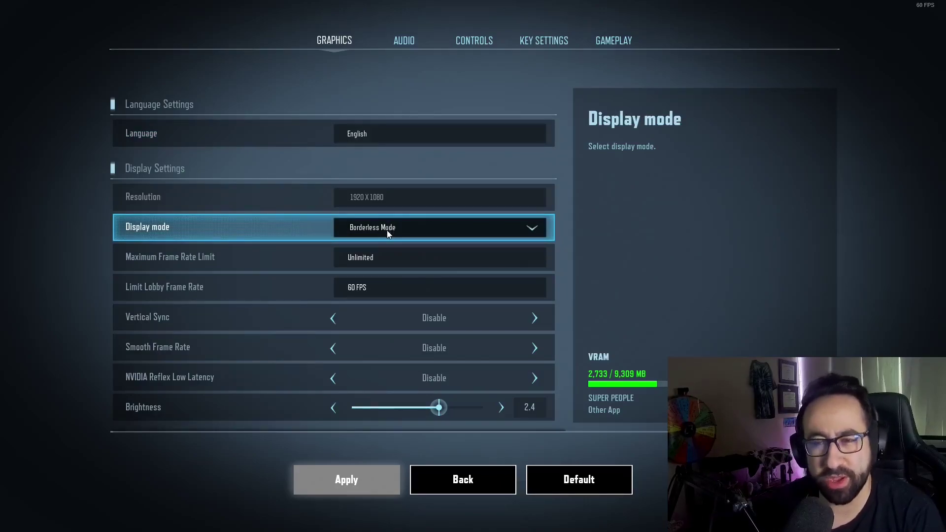
- Examine the graphics settings, from display mode and frame rate limits through quality options to AMD FidelityFX SR and NVIDIA DLSS
click(388, 229)
click(387, 232)
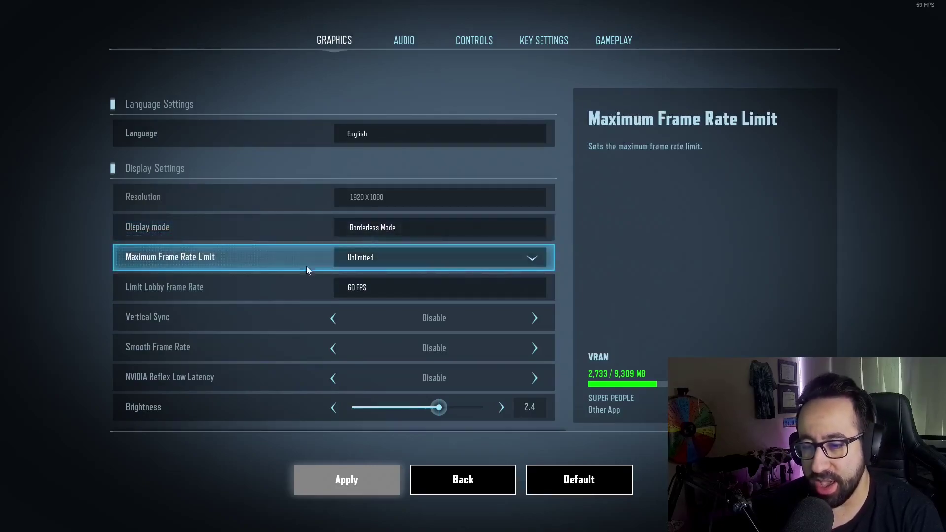
scroll(316, 258, down, 1)
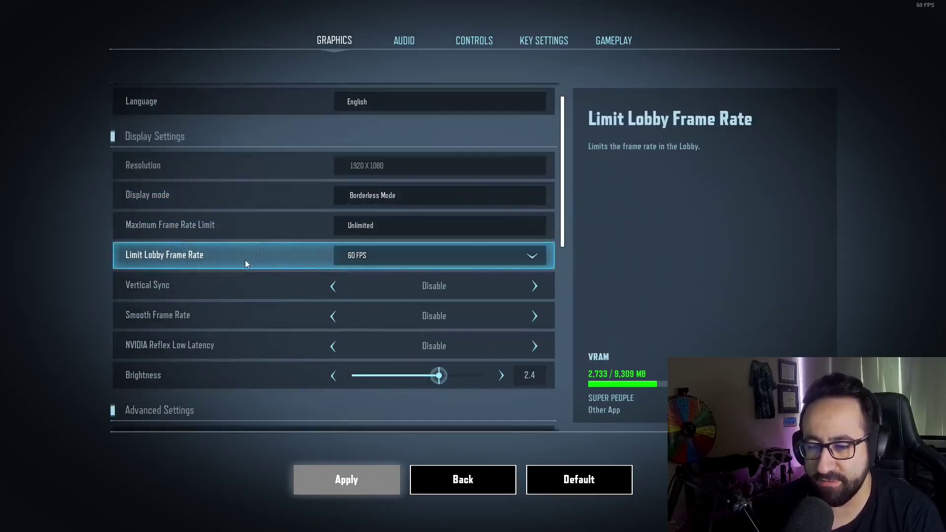
scroll(274, 260, down, 1)
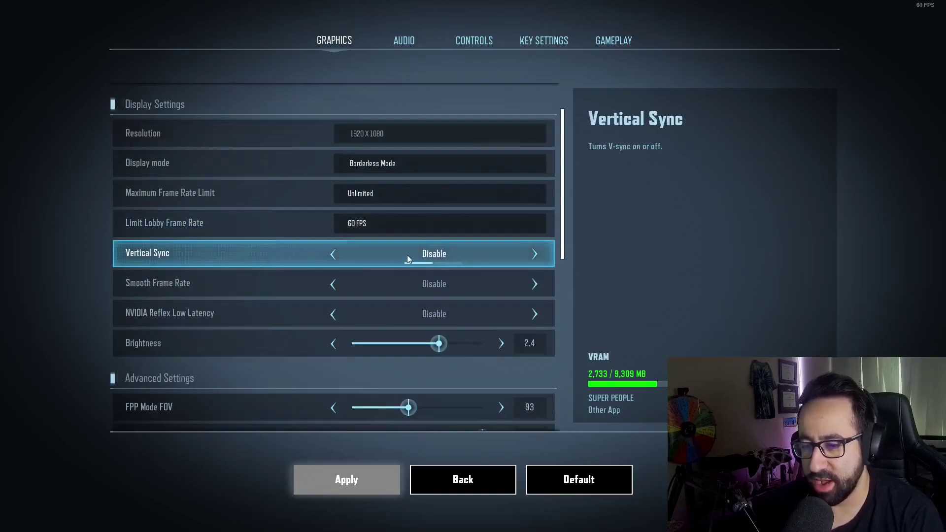
scroll(355, 289, down, 1)
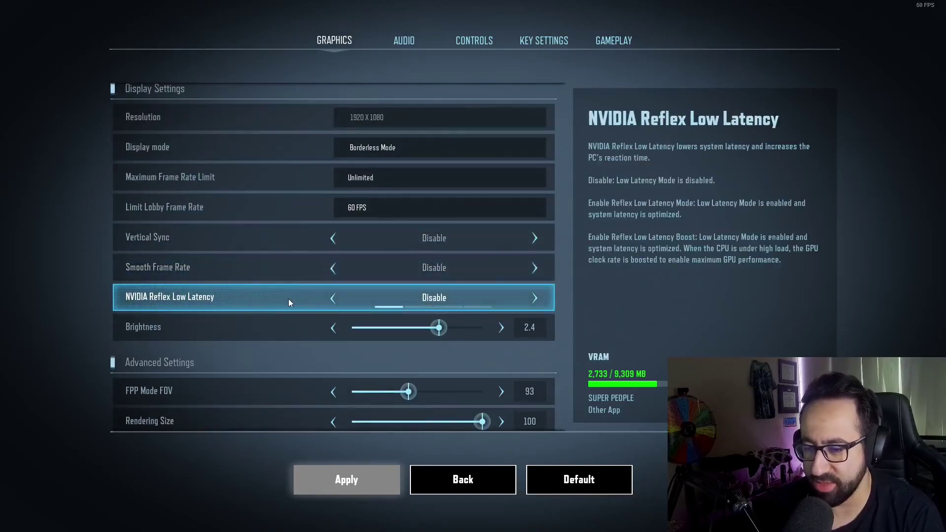
scroll(291, 298, down, 4)
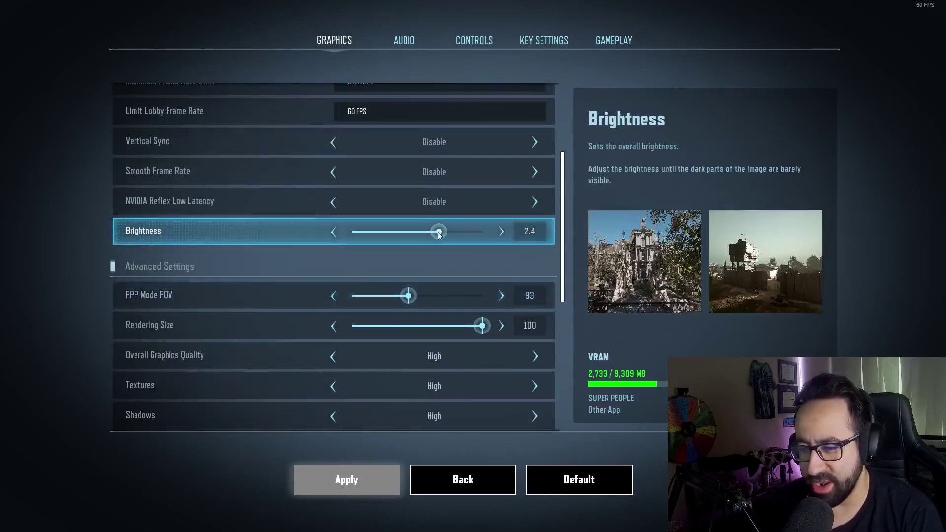
scroll(395, 237, down, 4)
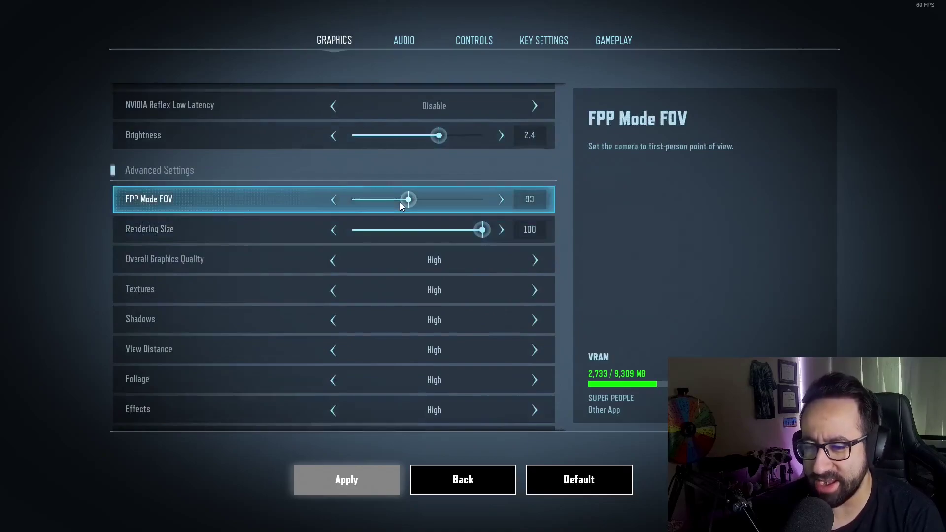
scroll(400, 205, down, 6)
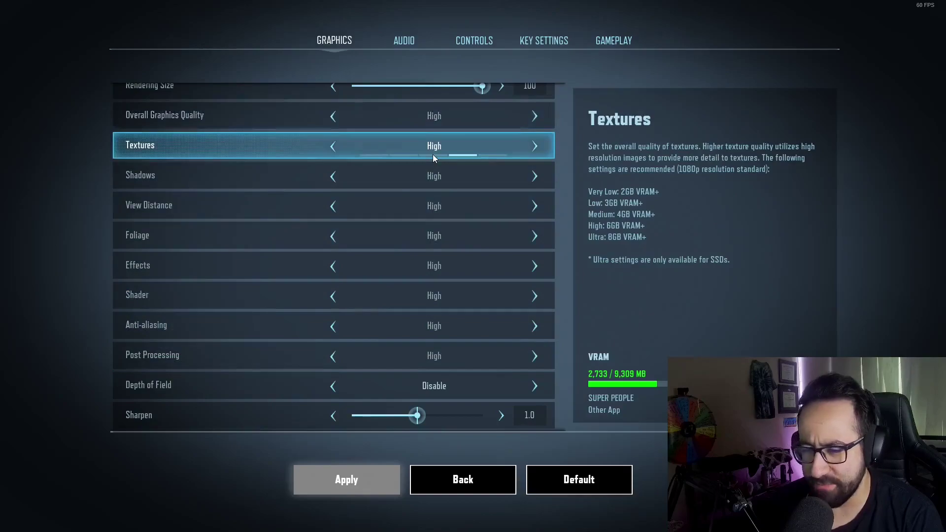
scroll(458, 353, down, 2)
scroll(463, 335, down, 1)
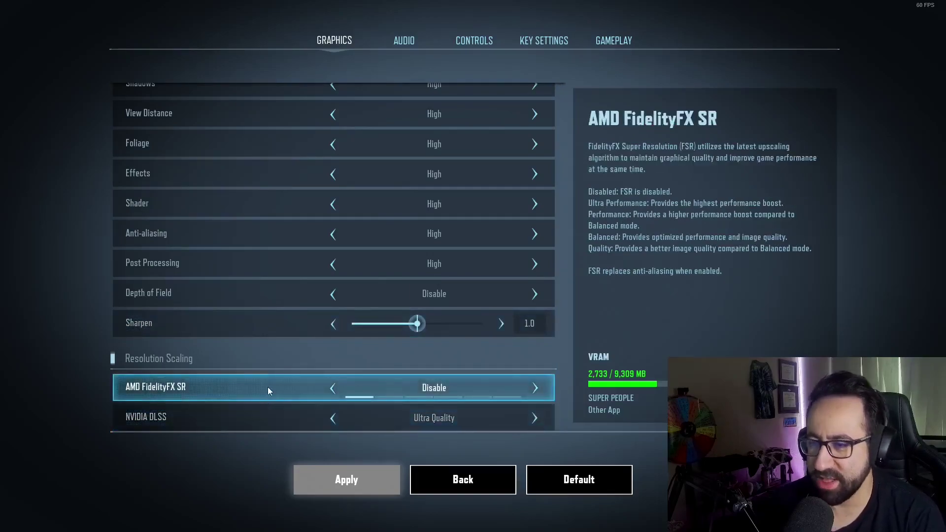
- Review the audio volume and voice chat settings, and the mouse and scope sensitivities in the control settings
click(405, 41)
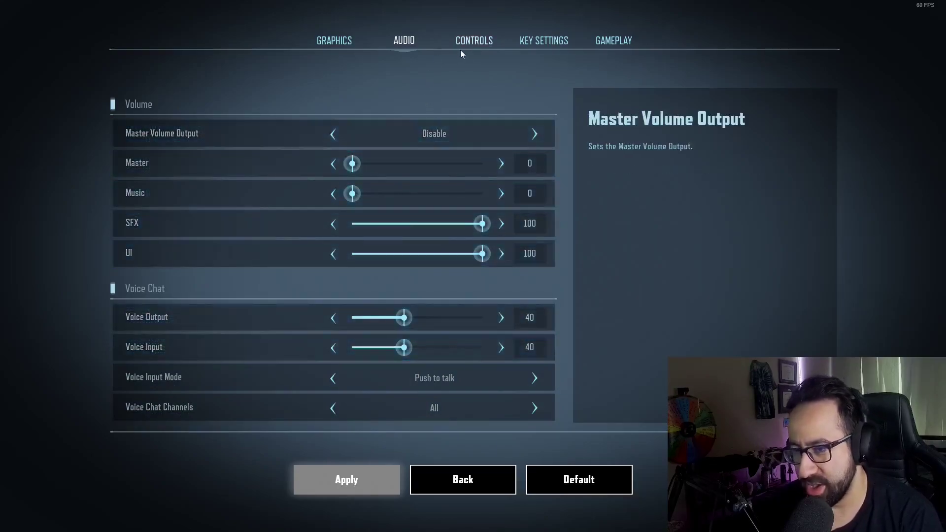
click(487, 50)
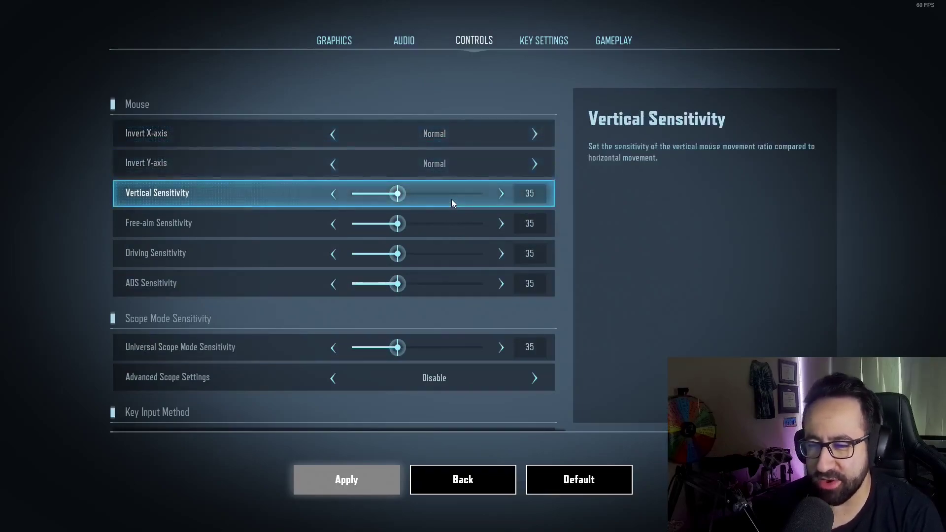
scroll(452, 199, down, 1)
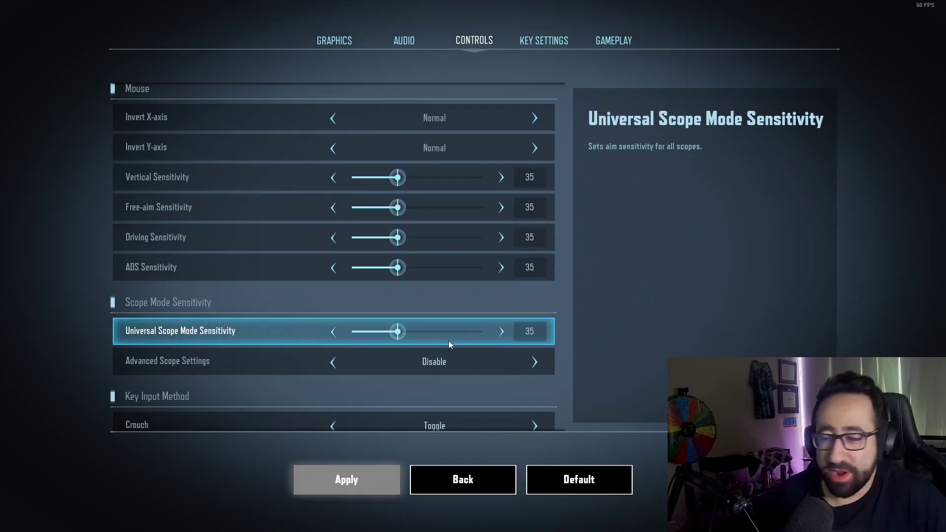
scroll(448, 290, down, 1)
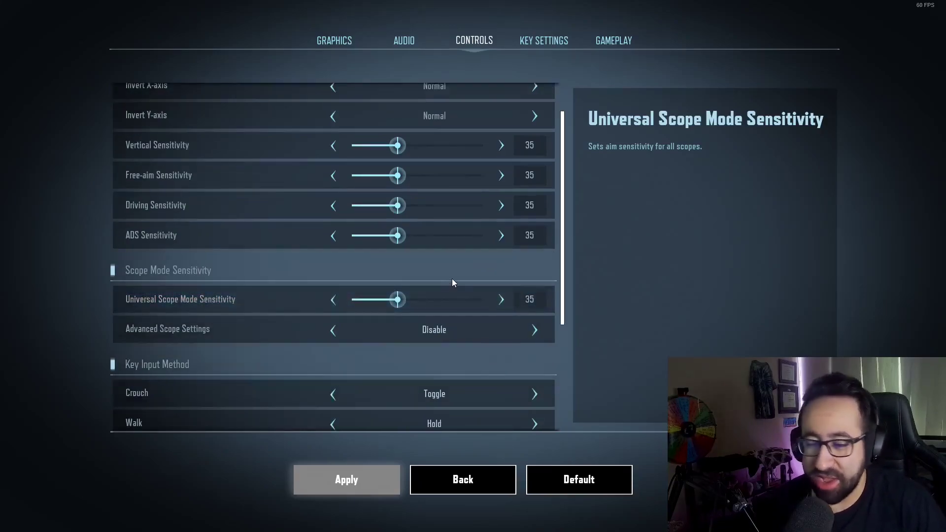
scroll(456, 282, down, 2)
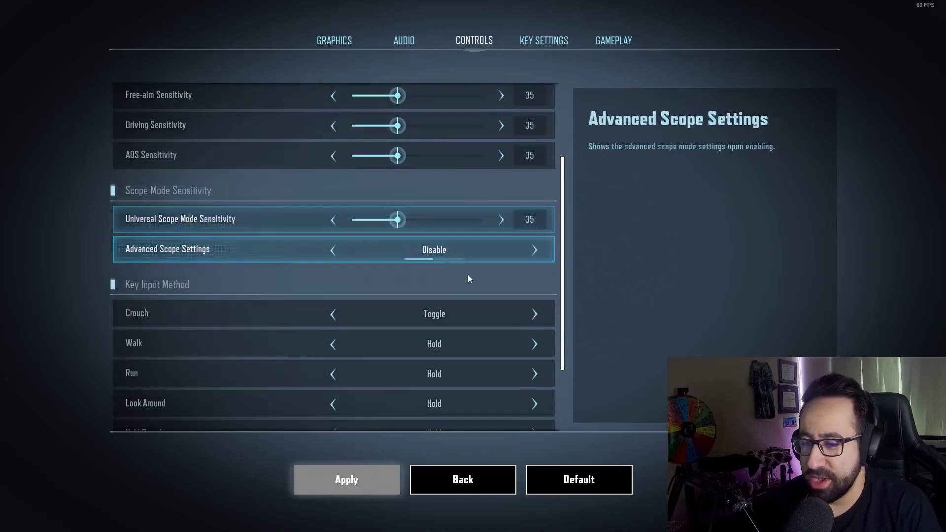
- Enable Advanced Scope Settings to view the individual scope sensitivities, and set the option back to Disable
click(535, 250)
scroll(389, 289, down, 3)
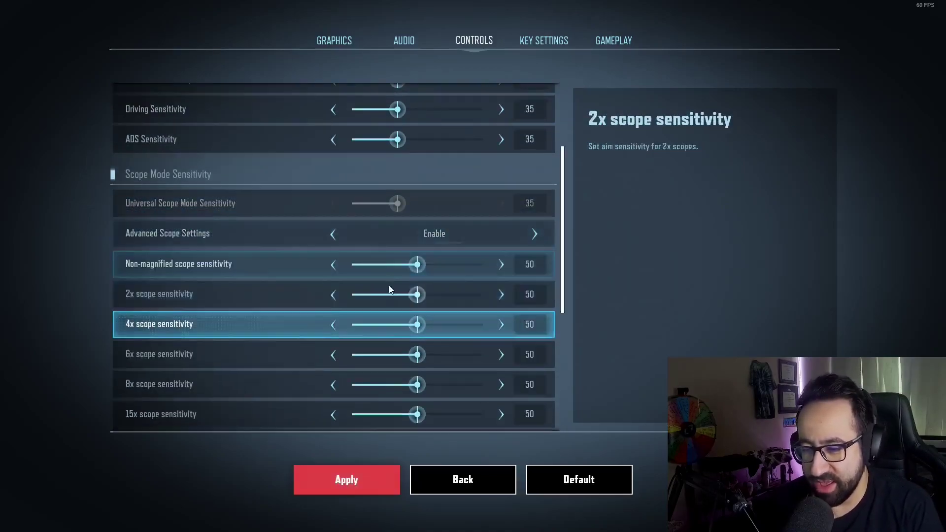
click(334, 157)
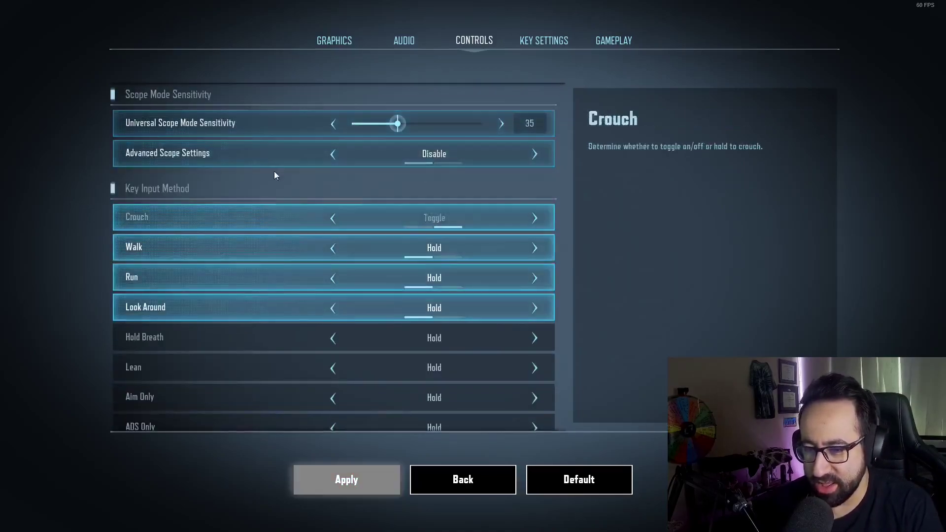
- Examine the key input methods and the key bindings for normal movement and swimming
scroll(277, 155, down, 1)
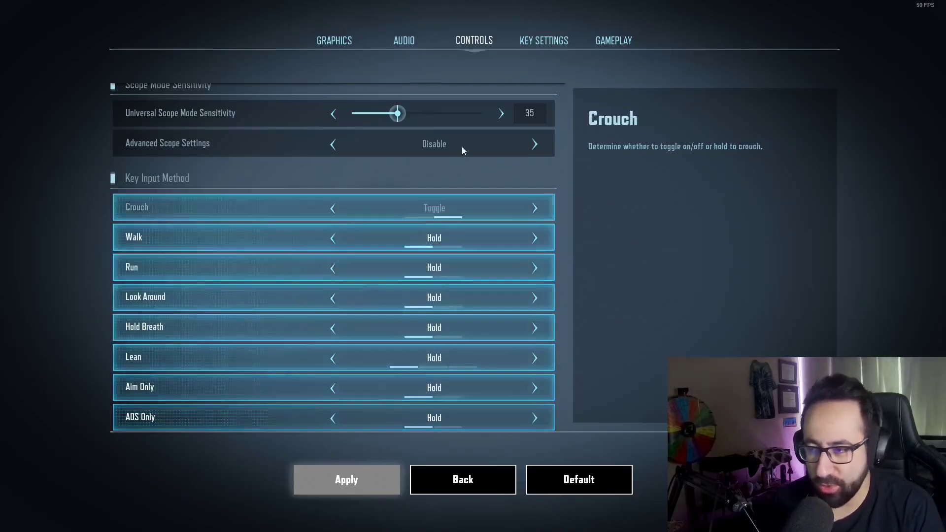
click(539, 44)
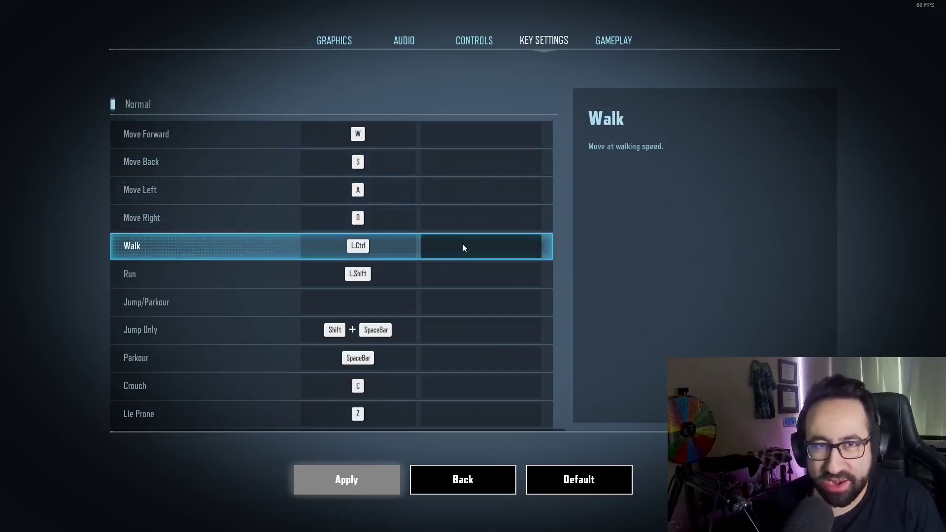
scroll(456, 256, down, 1)
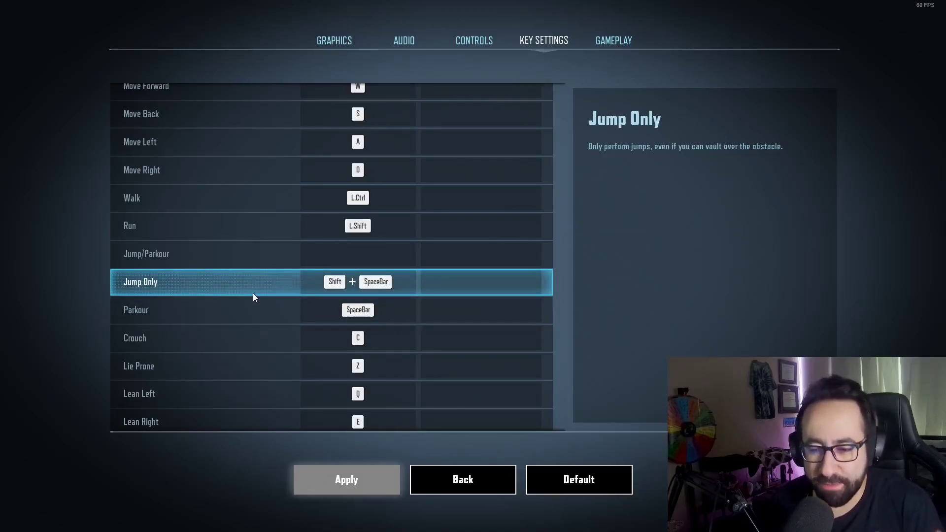
scroll(253, 294, down, 5)
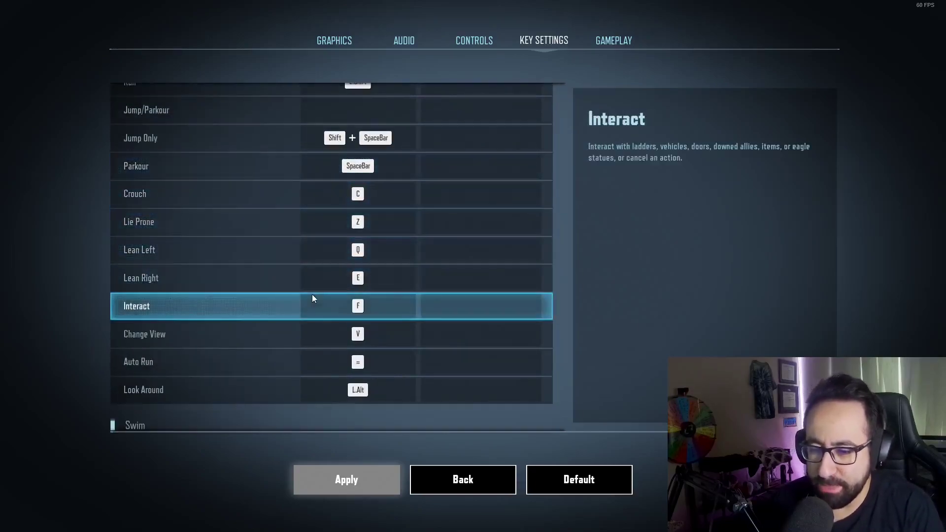
scroll(312, 294, down, 2)
scroll(310, 294, down, 5)
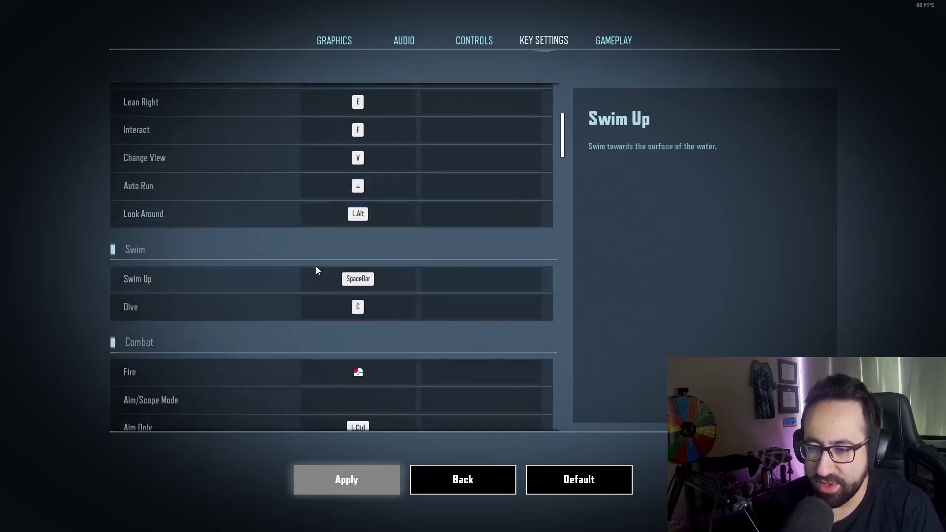
scroll(316, 266, up, 1)
scroll(316, 267, down, 2)
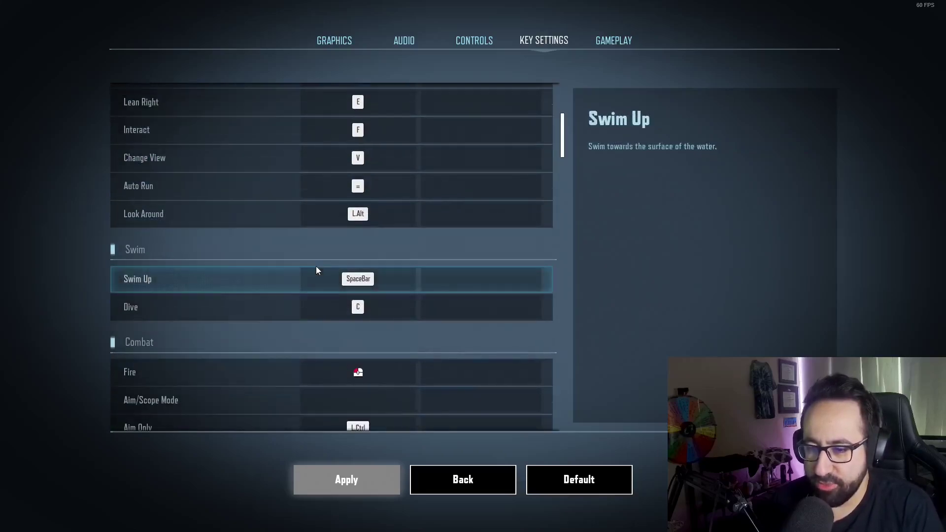
- Examine the key bindings for combat, weapons, active skills, throwables and scope mode
scroll(322, 269, down, 7)
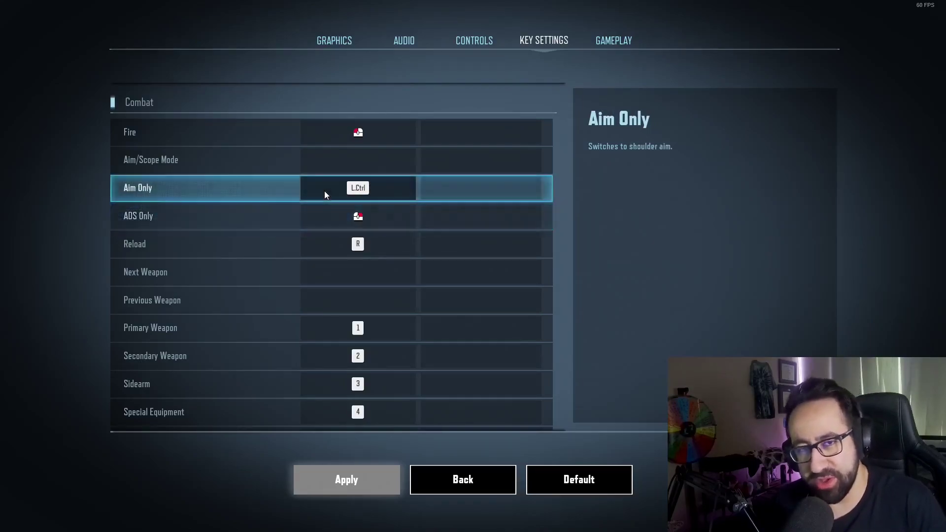
scroll(323, 217, down, 2)
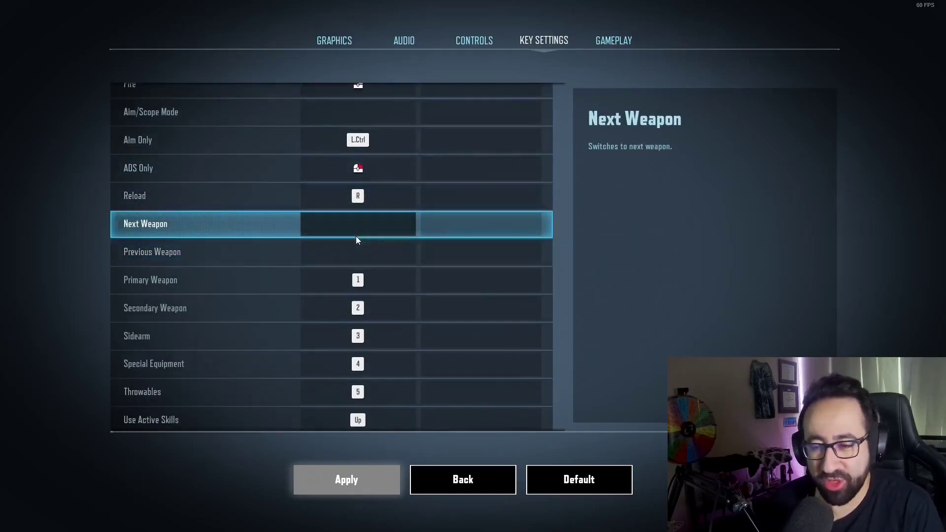
scroll(355, 236, down, 2)
scroll(348, 217, down, 2)
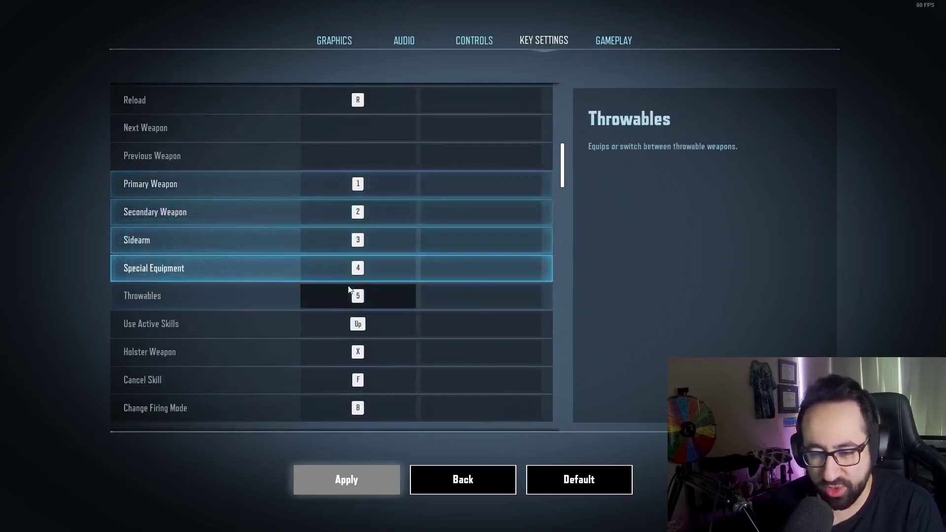
scroll(401, 271, down, 1)
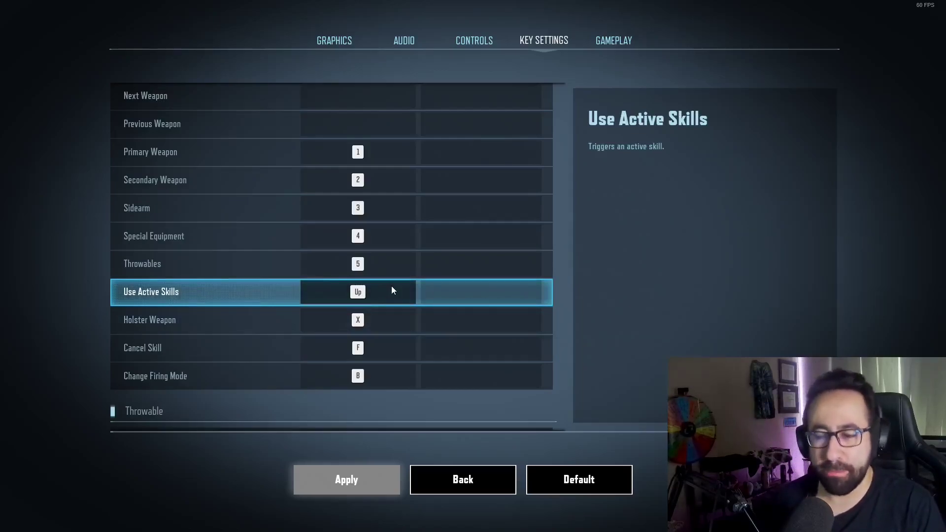
scroll(386, 290, down, 2)
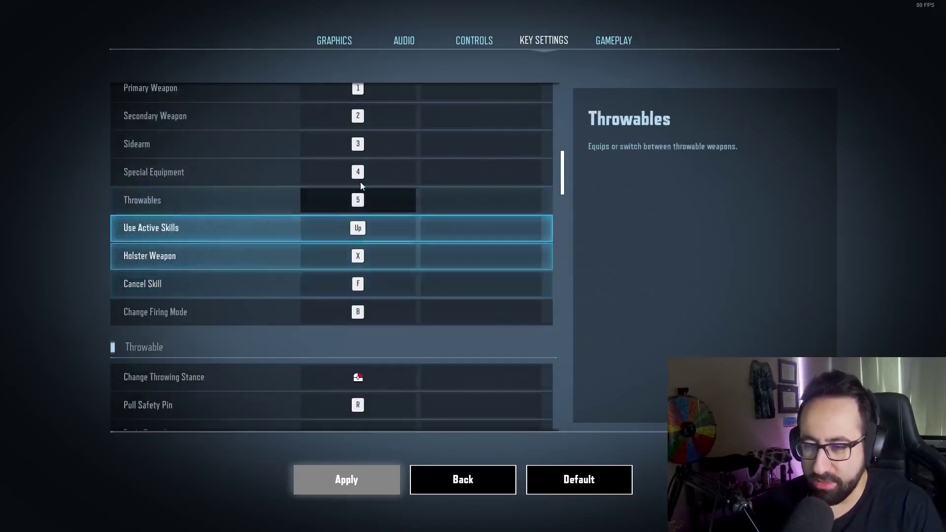
scroll(378, 235, down, 3)
scroll(378, 234, down, 8)
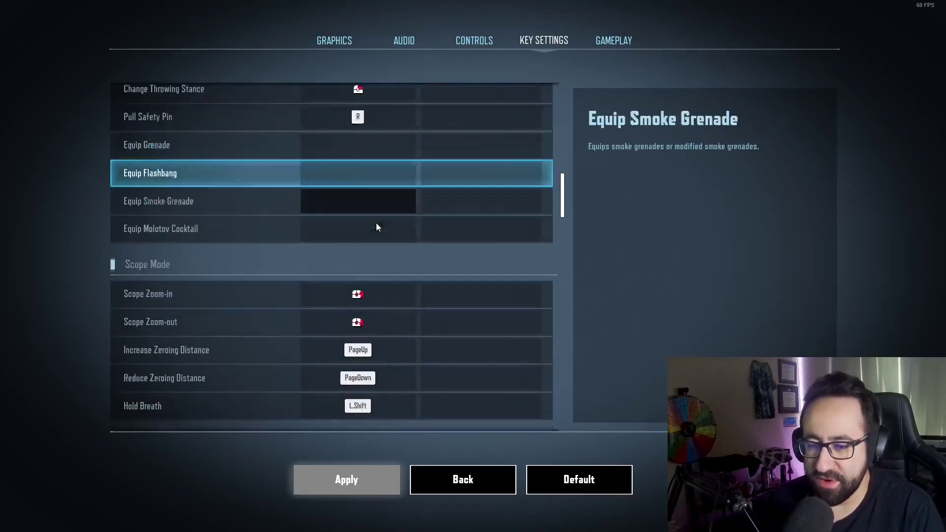
- Examine the key bindings for healing items, energy bars, super capsules, item palettes and crafting items 1 to 10
scroll(385, 198, down, 5)
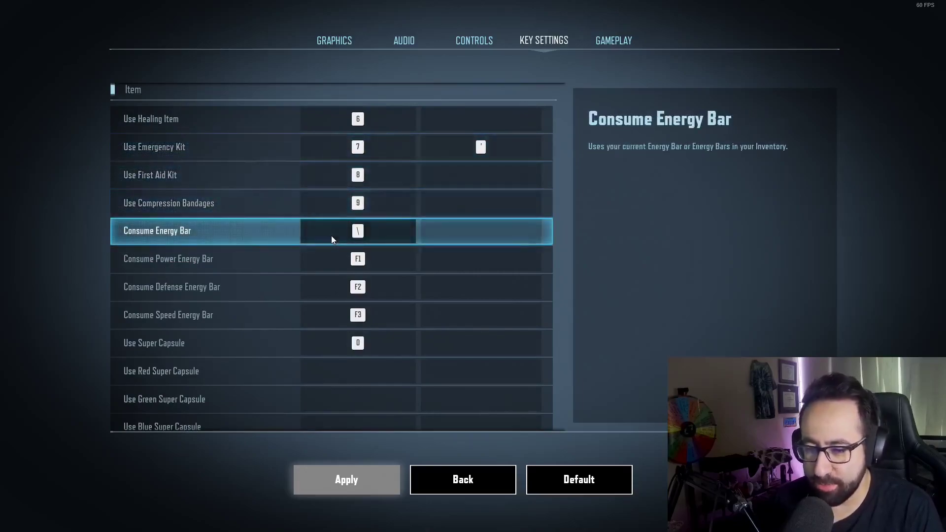
scroll(323, 256, down, 1)
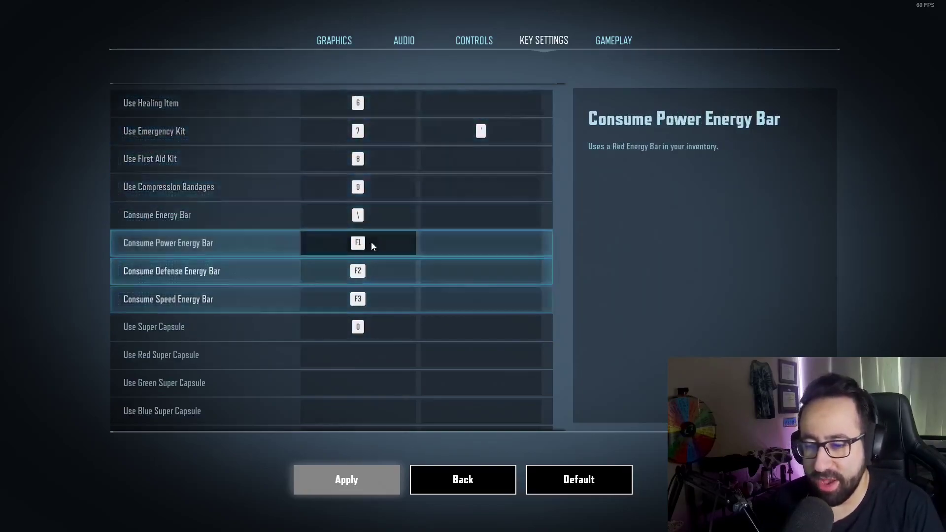
scroll(371, 242, down, 3)
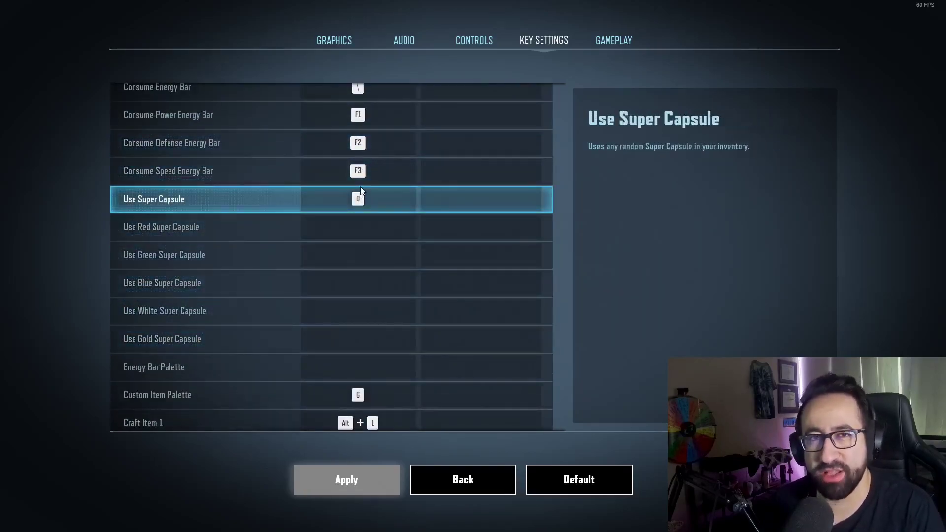
scroll(361, 190, down, 4)
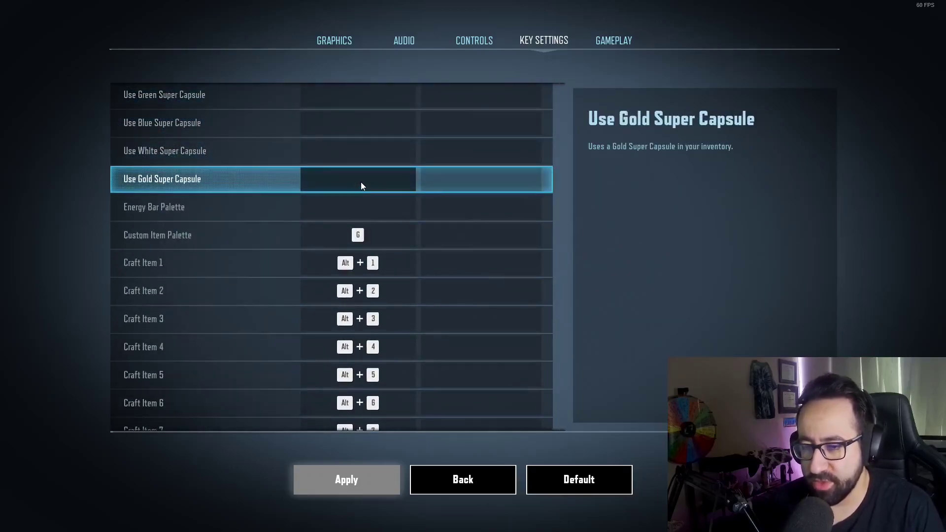
scroll(360, 185, down, 3)
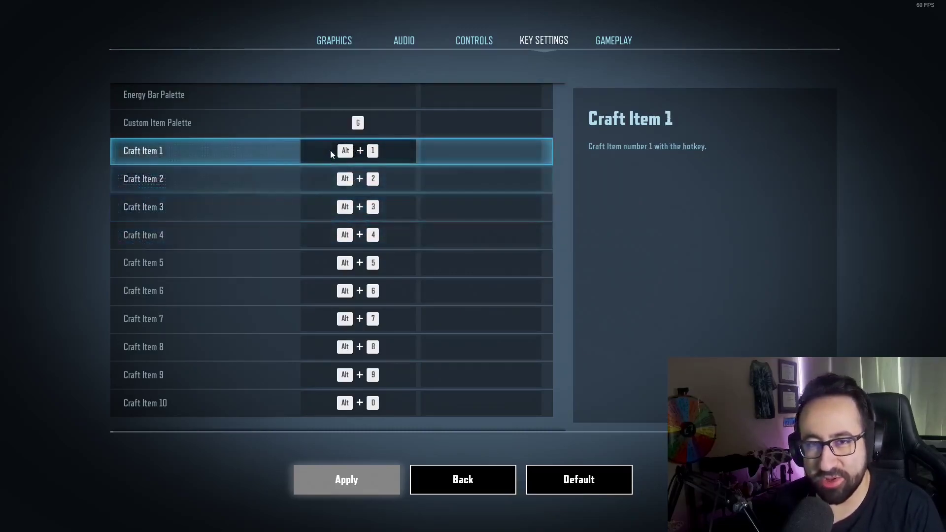
scroll(371, 181, down, 2)
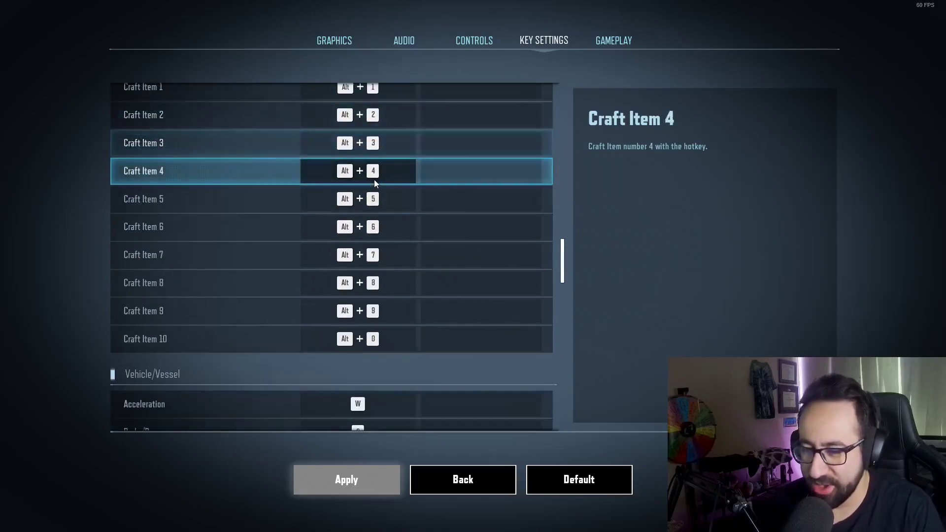
scroll(374, 179, up, 2)
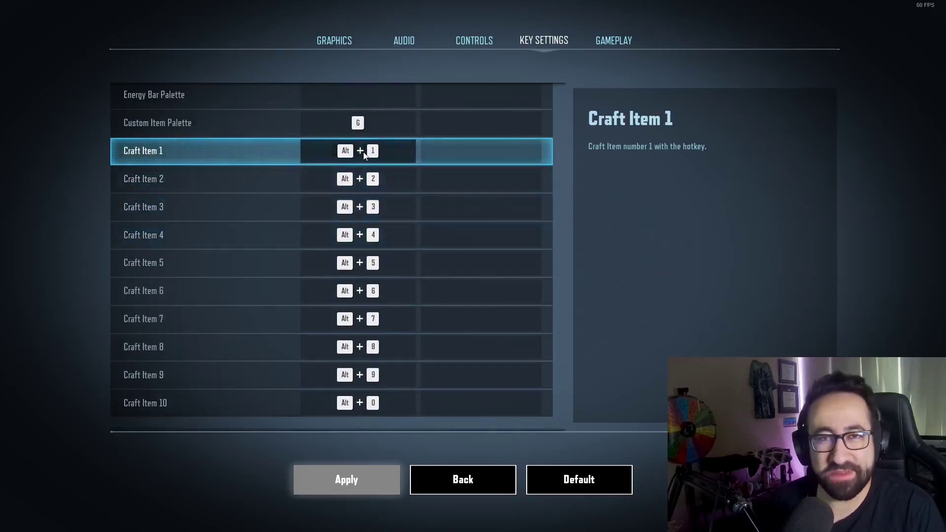
- Examine the key bindings for vehicles and vessels, changing seats, audio and the UI
scroll(364, 153, down, 5)
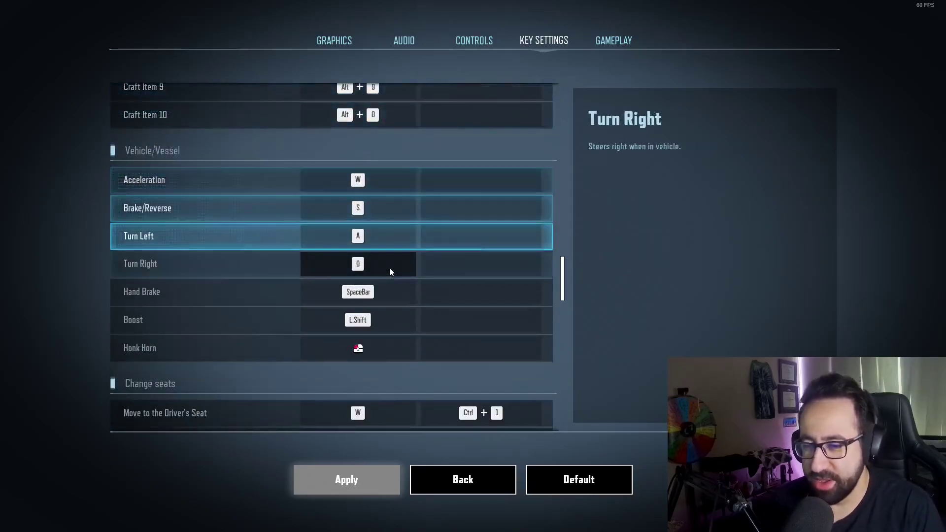
scroll(382, 224, down, 2)
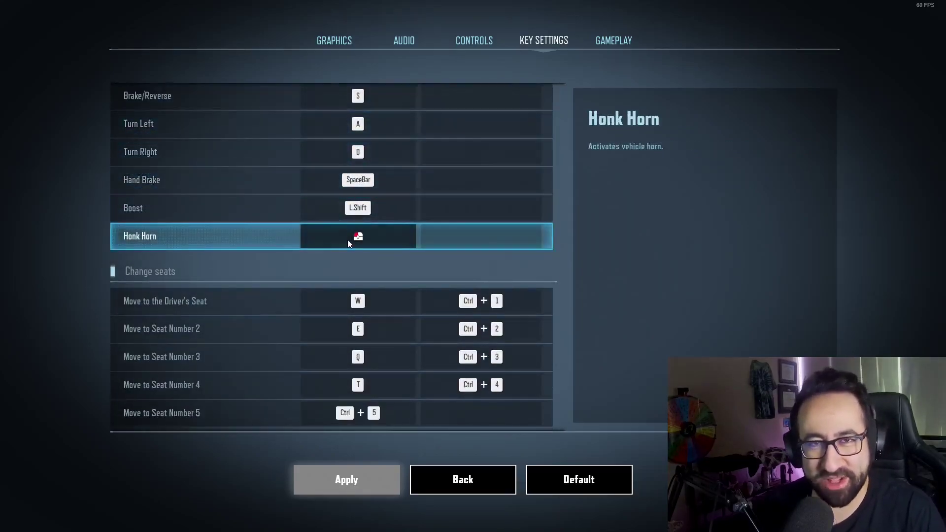
scroll(347, 239, down, 2)
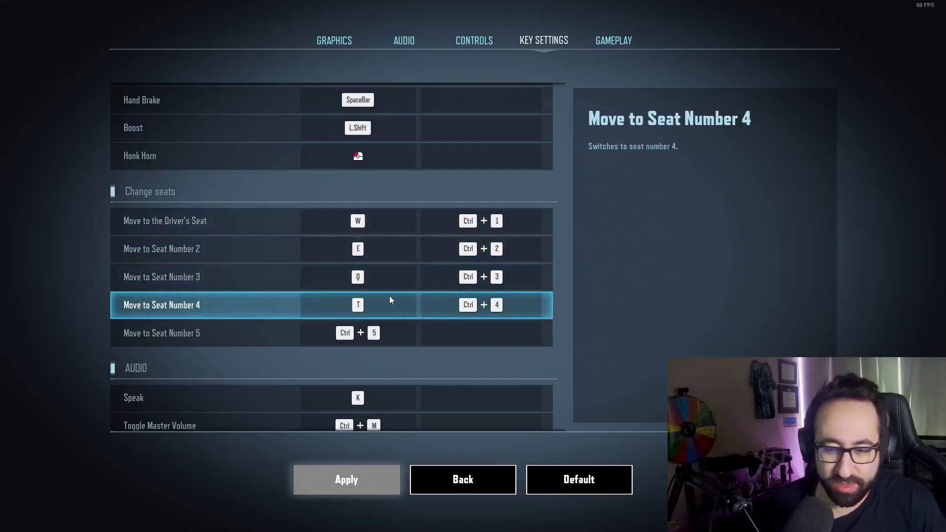
scroll(389, 300, down, 5)
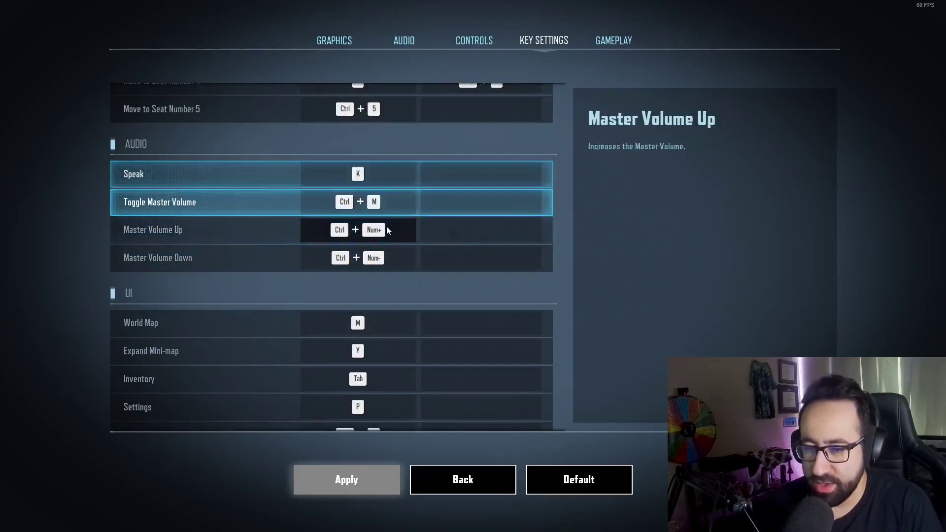
scroll(386, 230, down, 3)
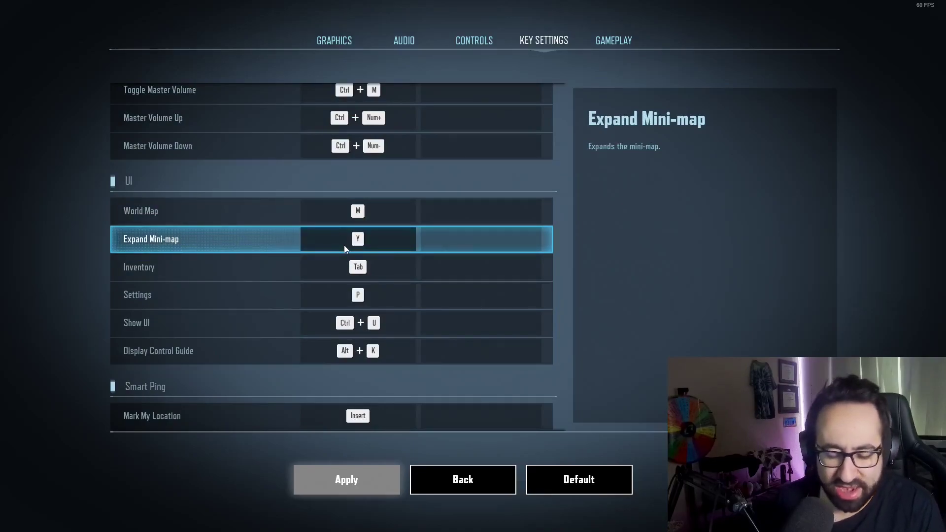
scroll(344, 241, down, 1)
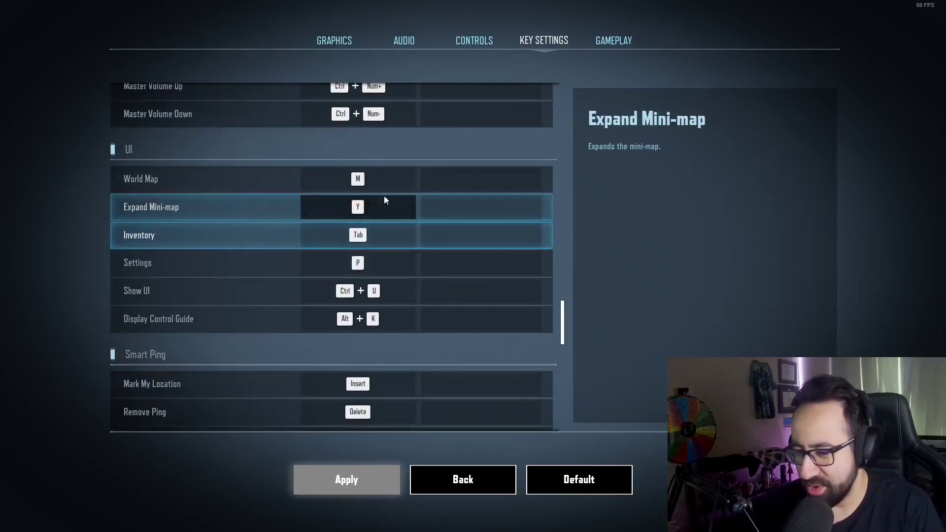
- Examine the key bindings for smart pings, world map pings, spectating and replays
scroll(381, 197, down, 8)
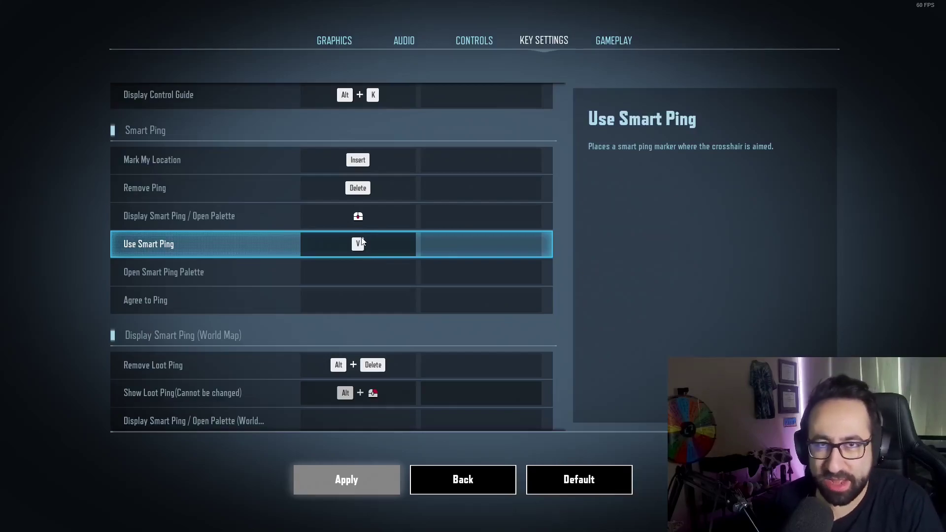
scroll(369, 241, down, 1)
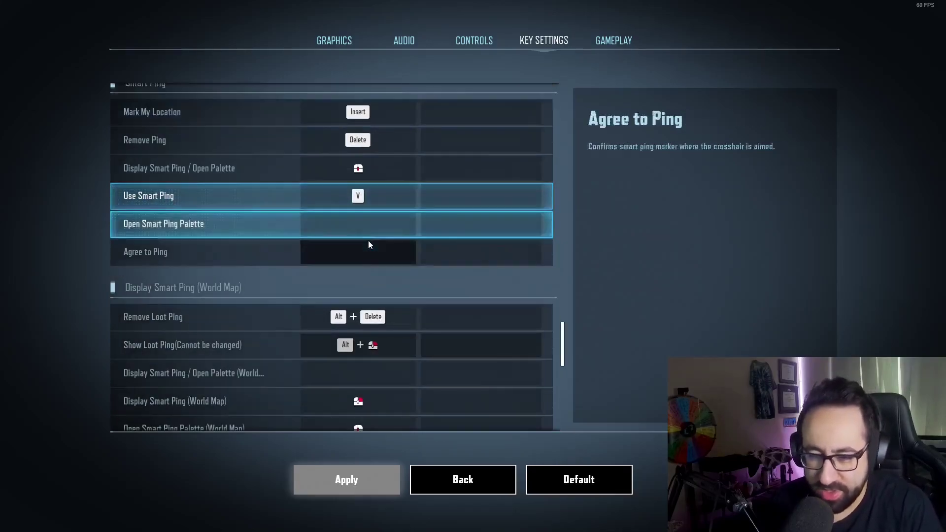
scroll(380, 221, down, 3)
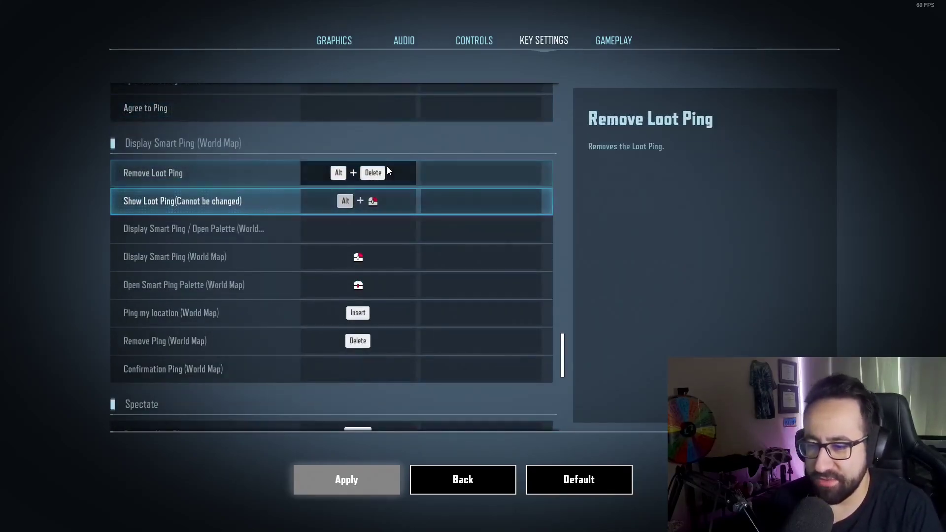
scroll(394, 232, down, 5)
scroll(398, 228, down, 2)
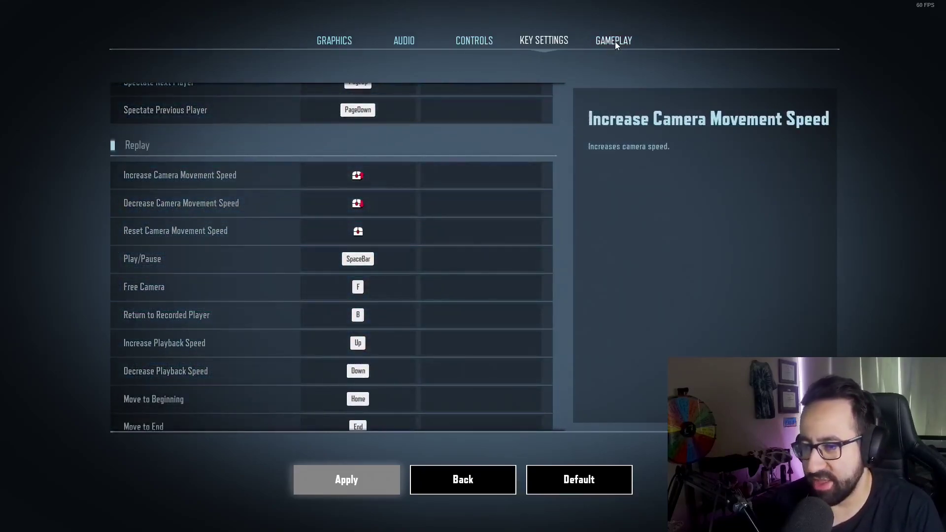
- In the gameplay settings, view the crosshair color choices and select Full Auto as the Pistol Firing Mode
click(614, 41)
scroll(295, 159, down, 1)
scroll(295, 161, down, 1)
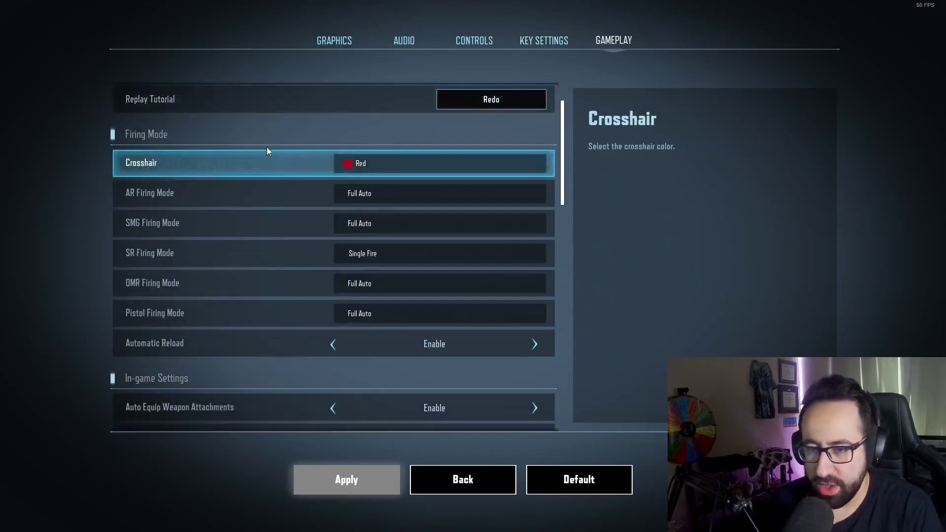
click(380, 160)
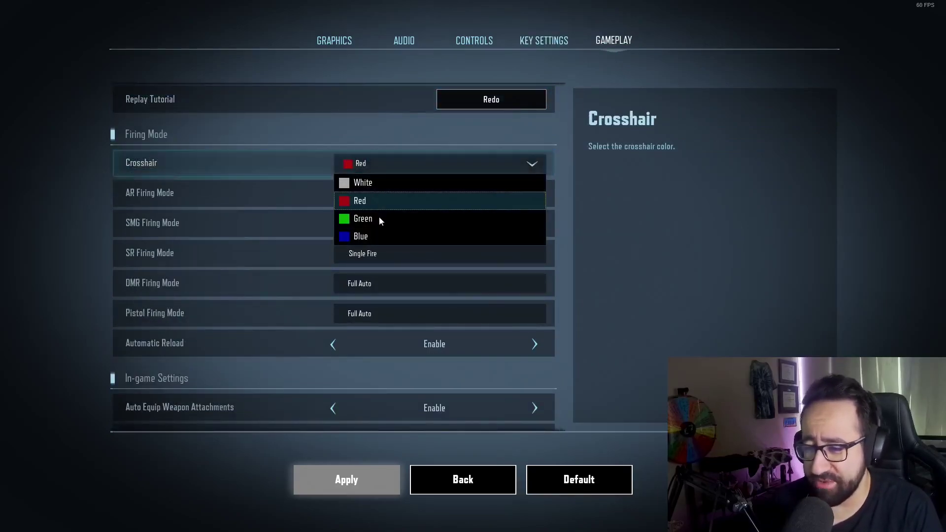
click(383, 161)
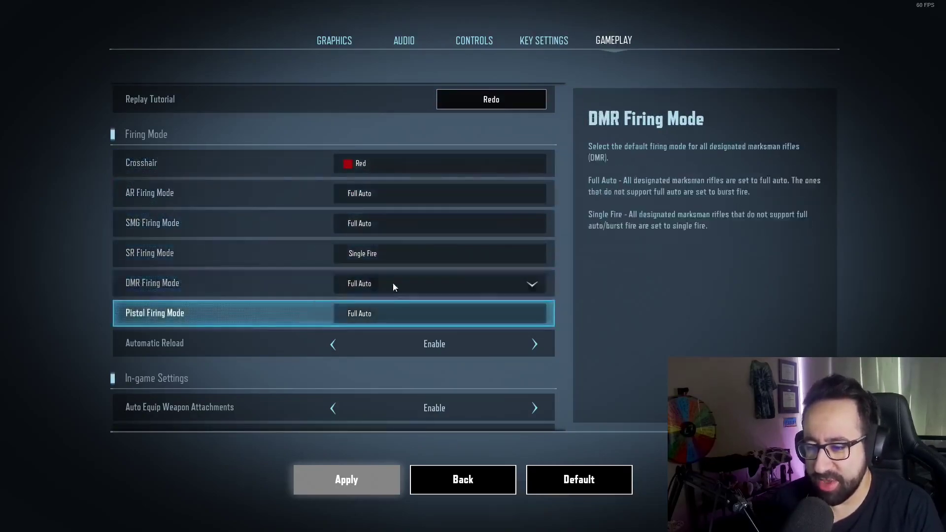
click(399, 316)
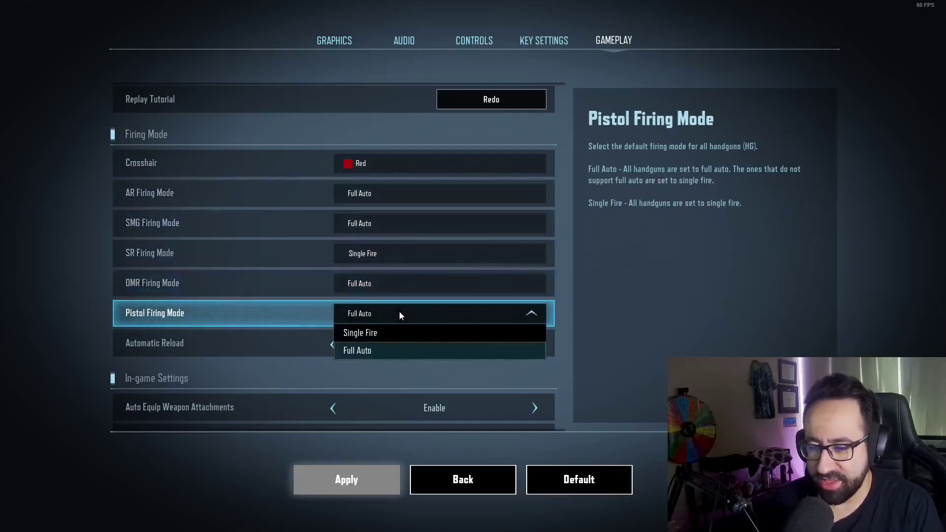
click(387, 351)
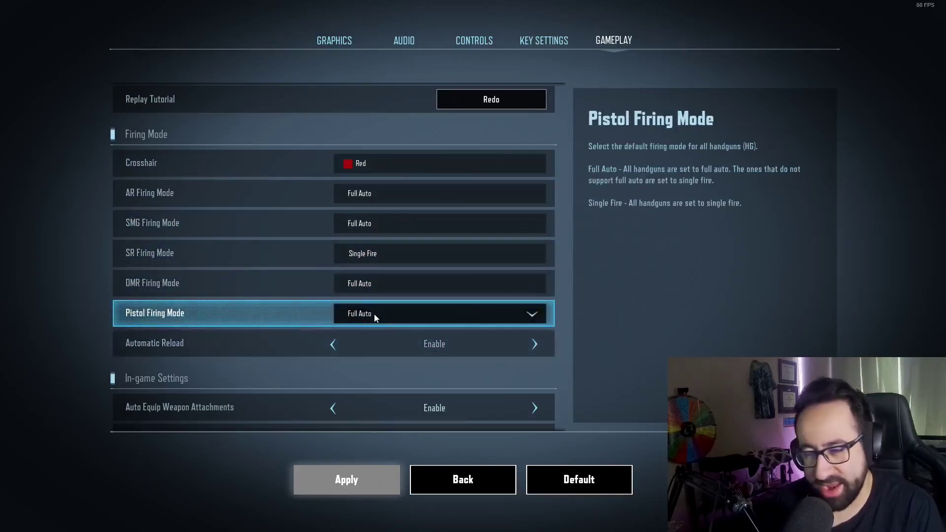
- Review the gameplay options for automatic reload, weapon attachments, class perks, pings and automatic material search
scroll(374, 310, down, 4)
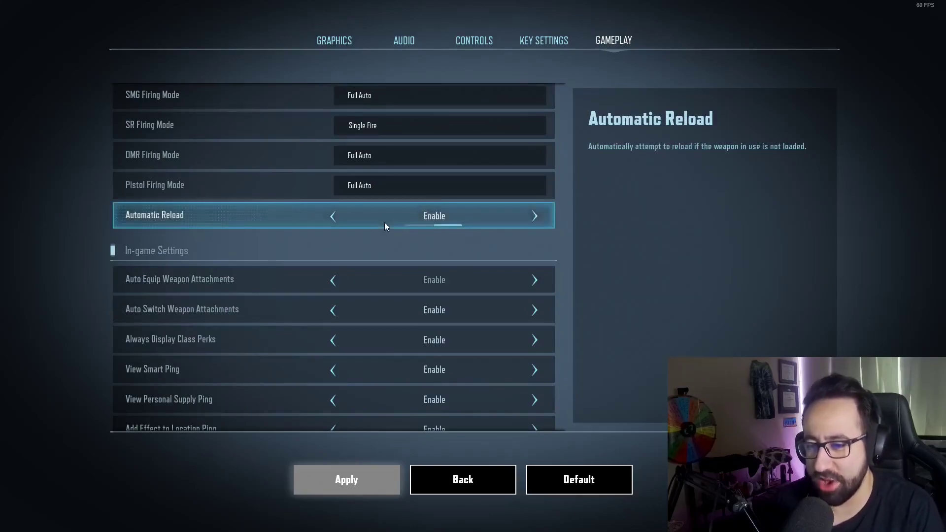
scroll(384, 222, down, 2)
scroll(396, 203, down, 3)
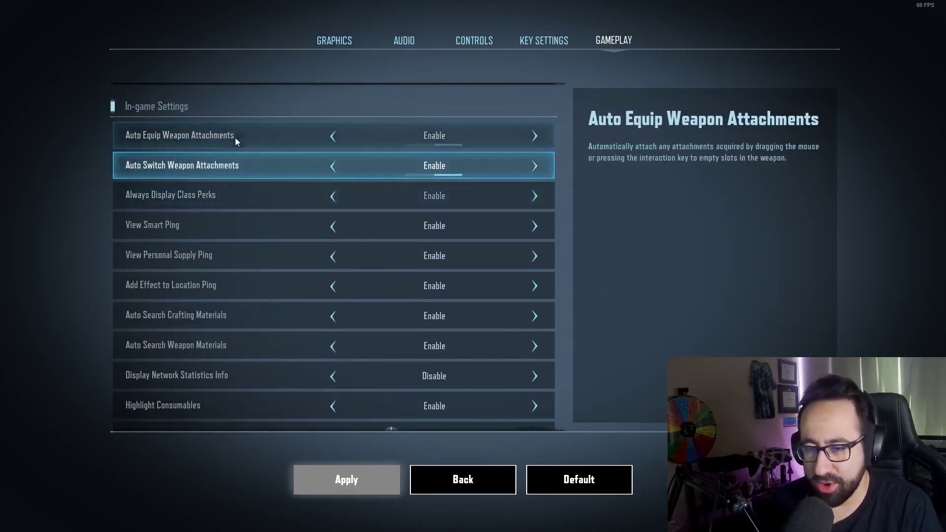
scroll(268, 146, down, 1)
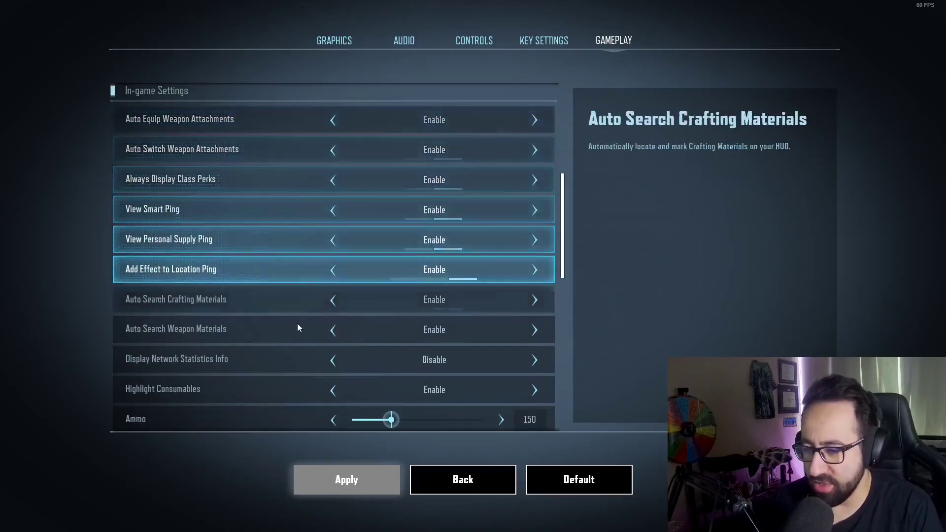
scroll(304, 232, down, 2)
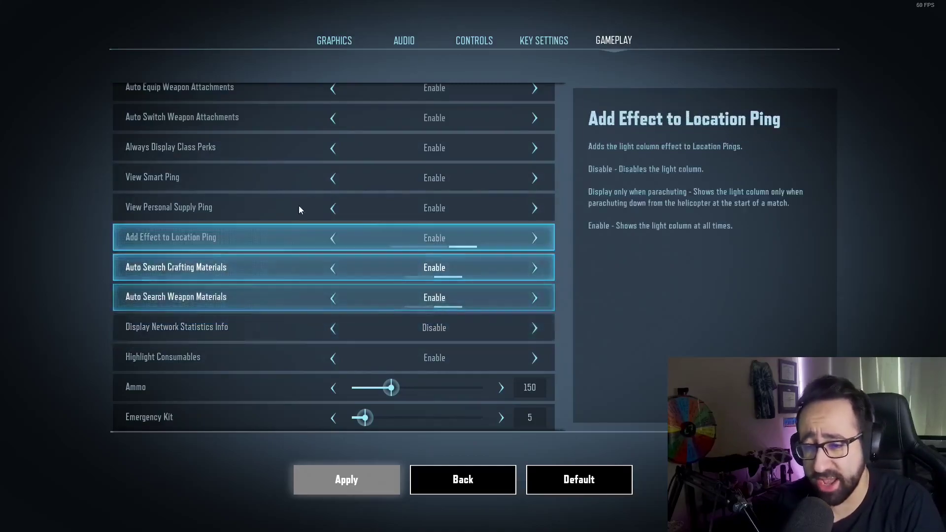
- Review the Highlight Consumables option and its amounts for ammo, healing kits, bandages and energy bars
scroll(300, 170, down, 5)
scroll(301, 170, down, 1)
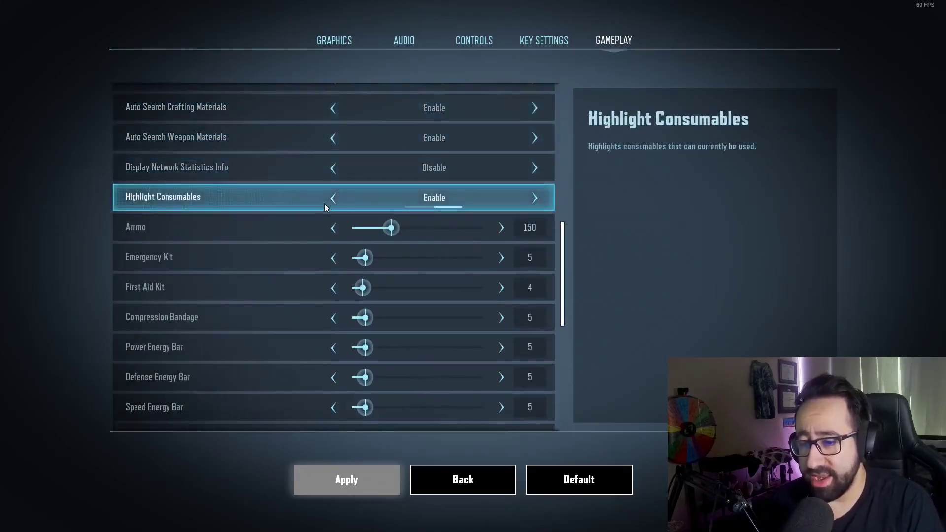
scroll(307, 189, down, 1)
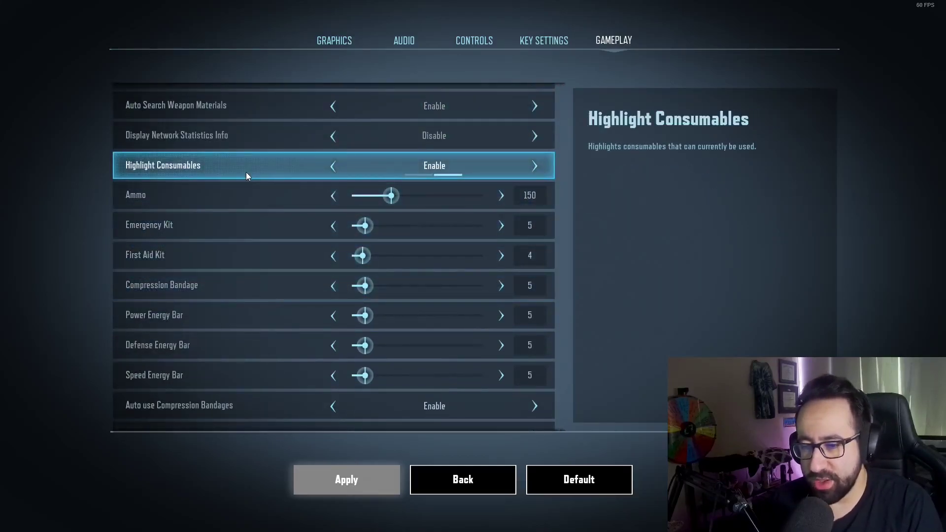
scroll(240, 202, down, 1)
scroll(240, 196, down, 1)
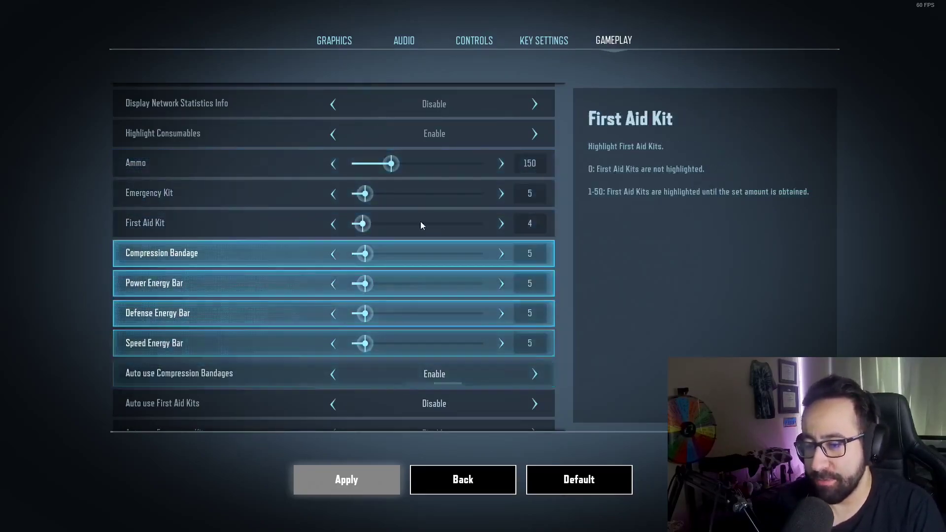
scroll(421, 225, down, 1)
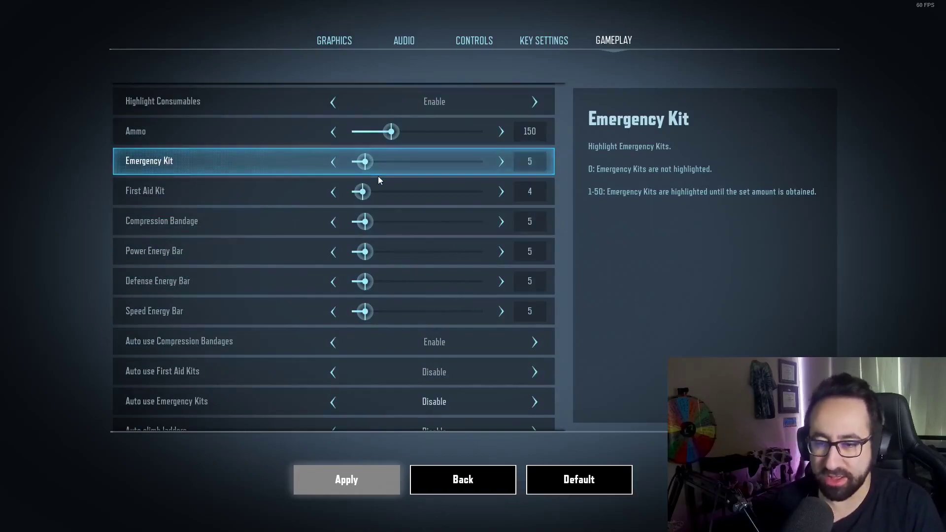
- Review the options for automatic healing item use, ladder climbing, control guide and damage log, plus the Custom Item Palette slots
scroll(414, 207, down, 1)
scroll(416, 195, down, 4)
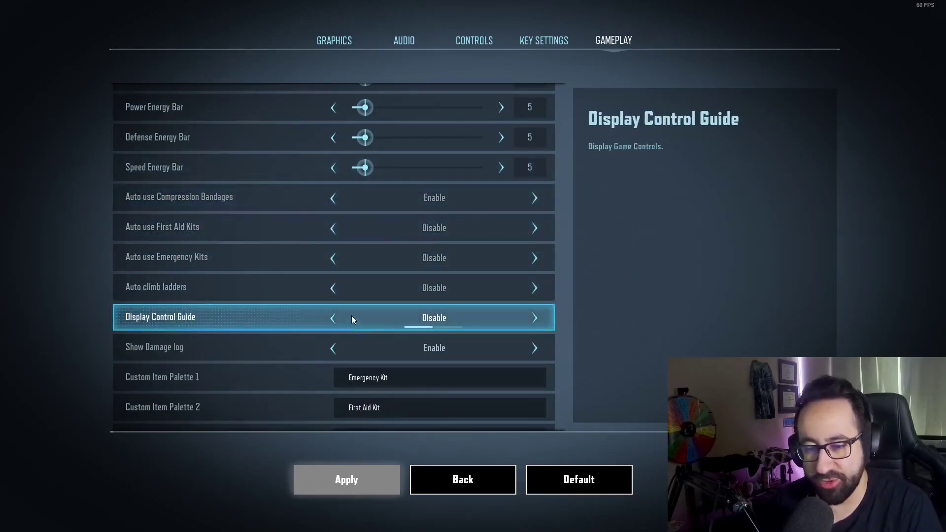
scroll(351, 316, down, 2)
scroll(368, 258, down, 2)
scroll(368, 256, down, 2)
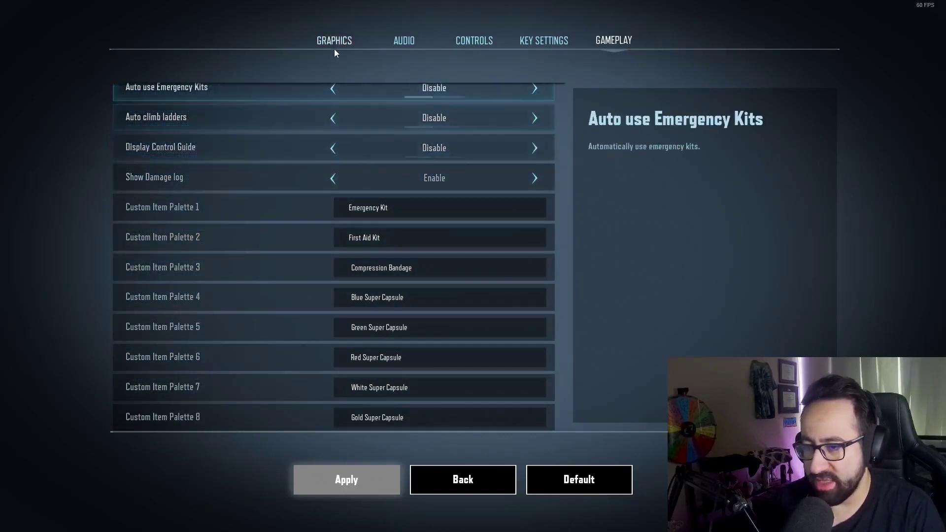
- Return to the graphics settings and view the language and display settings at the start of the list
click(335, 42)
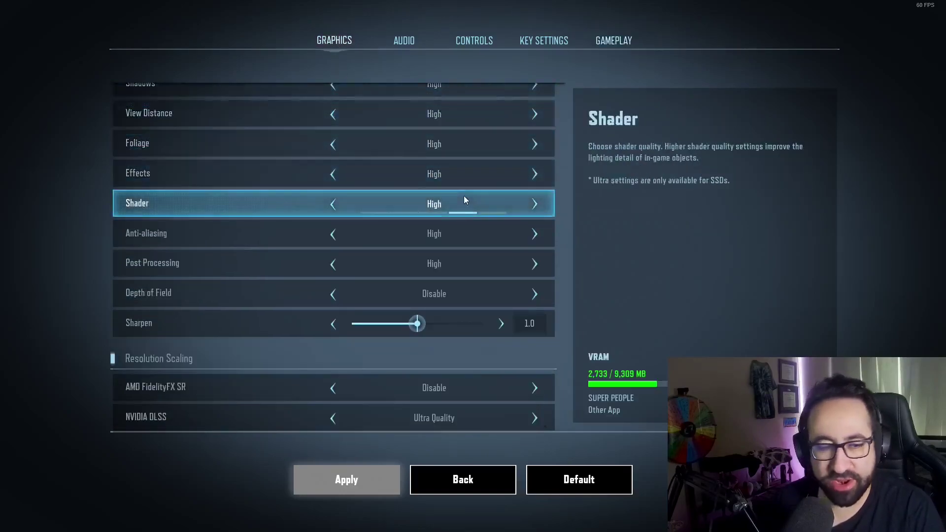
scroll(407, 163, up, 10)
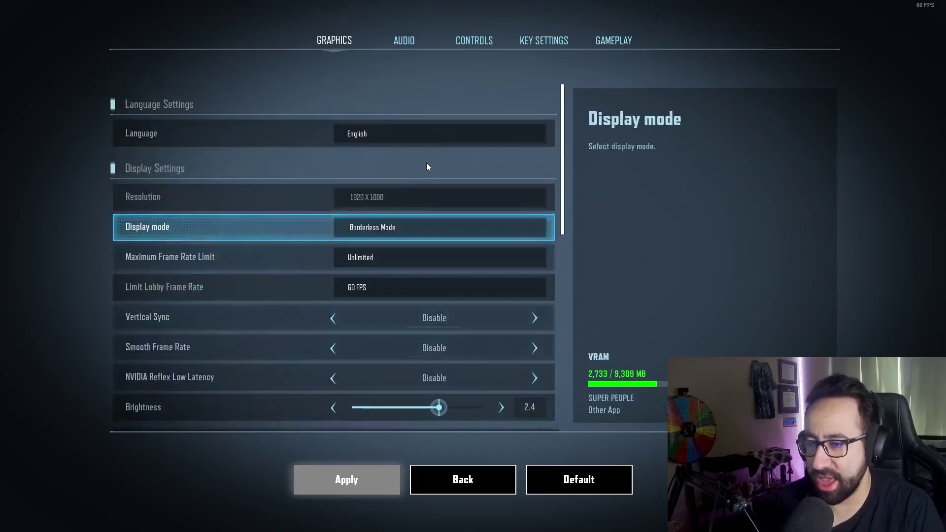